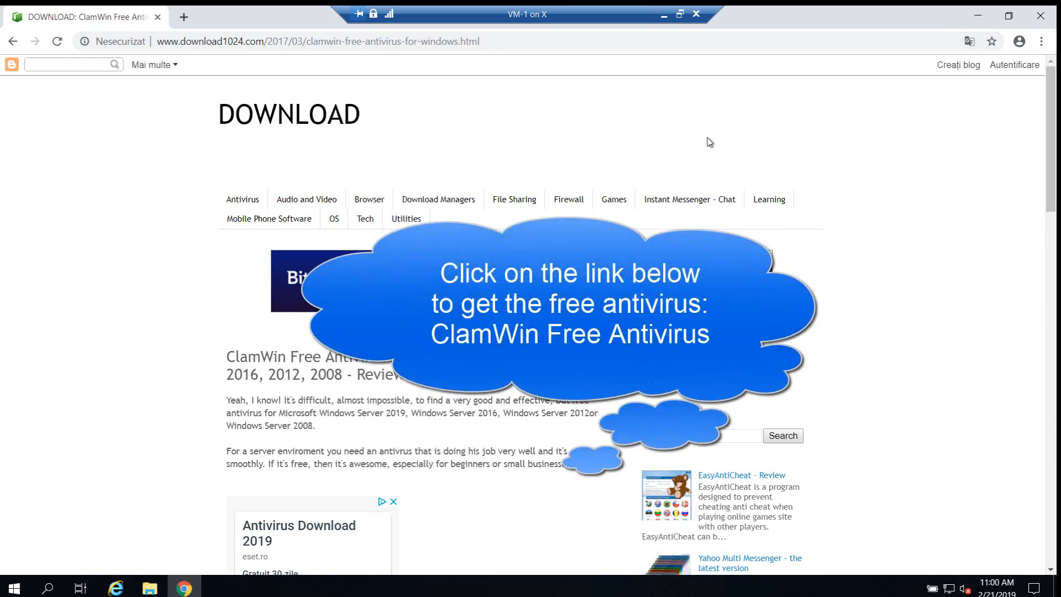
- Download the ClamWin Free Antivirus 0.99.4 installer from the review page's download link, accepting SourceForge's privacy terms
scroll(671, 226, "down", 10)
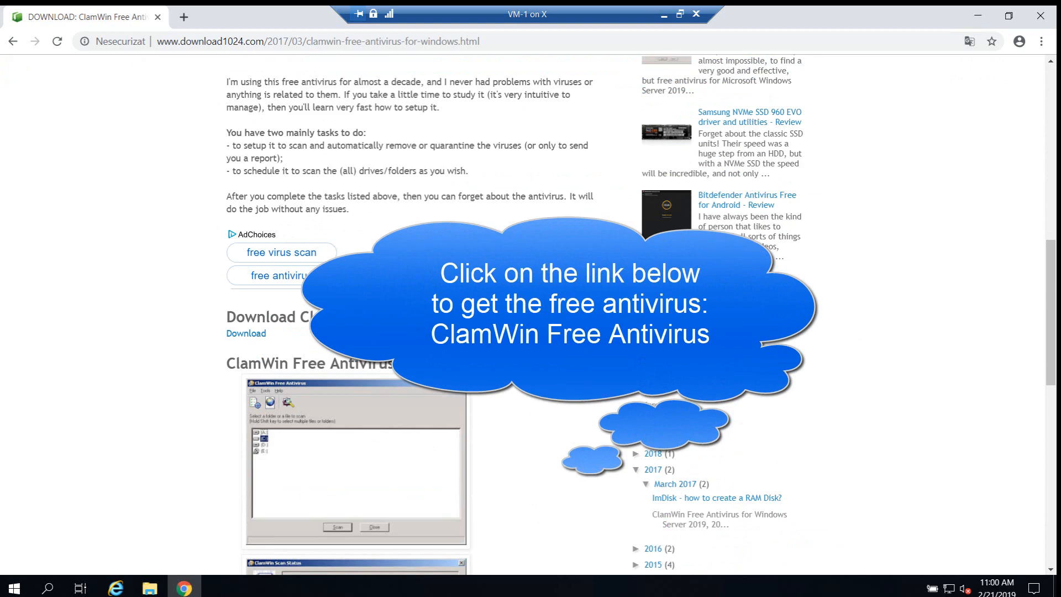
left_click(254, 335)
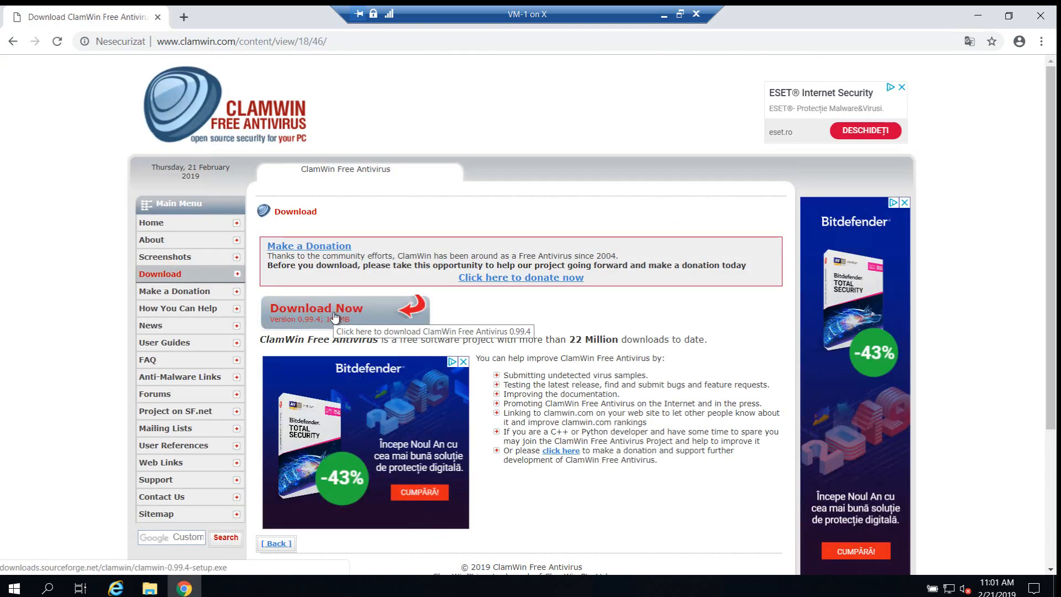
left_click(334, 317)
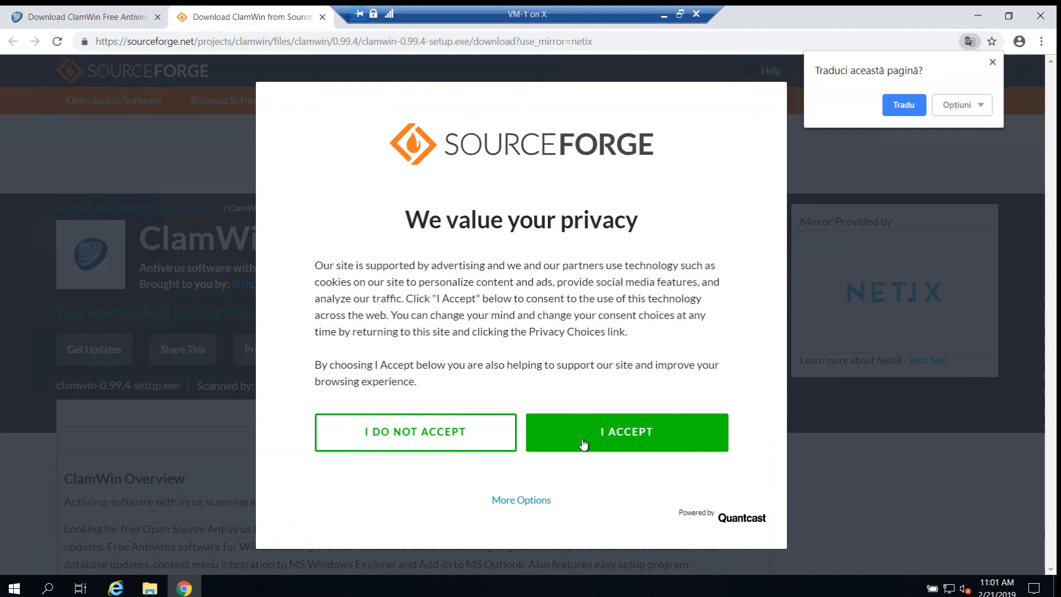
left_click(583, 442)
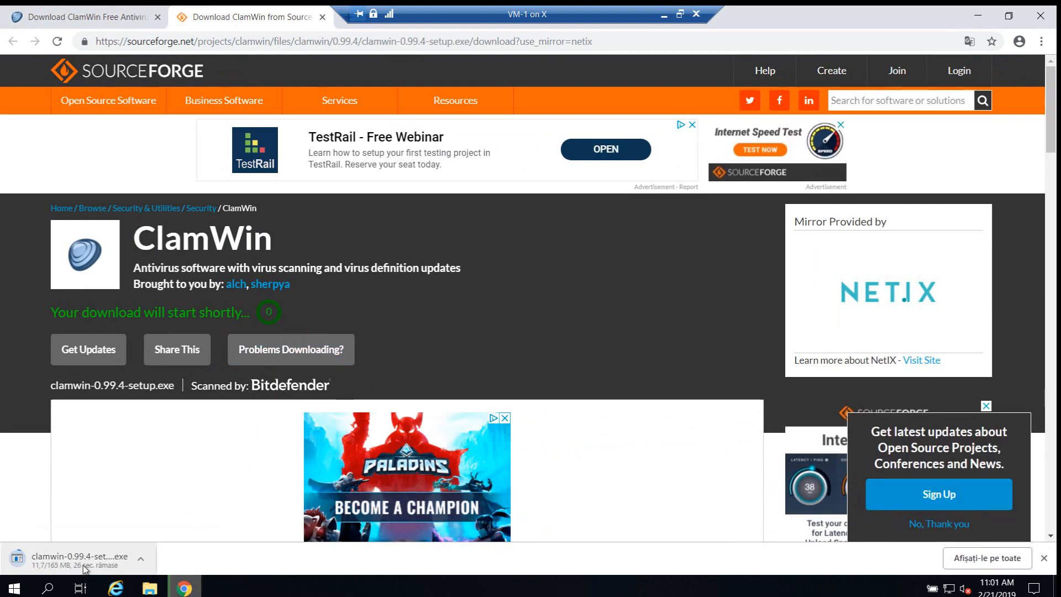
- Run the downloaded clamwin-0.99.4-setup.exe and minimize the browser to reach the setup wizard
left_click(83, 557)
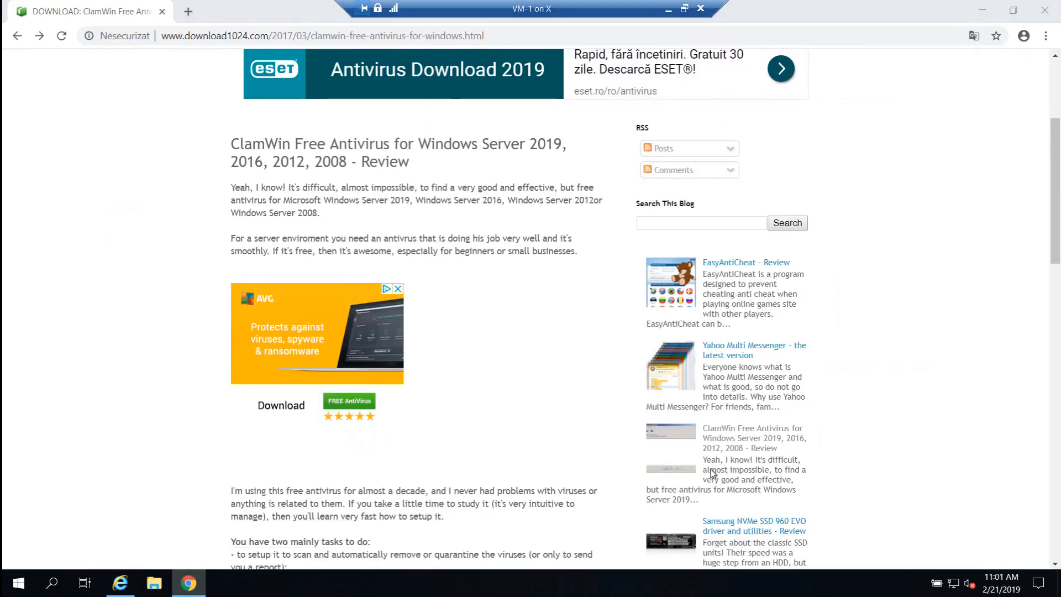
left_click(981, 21)
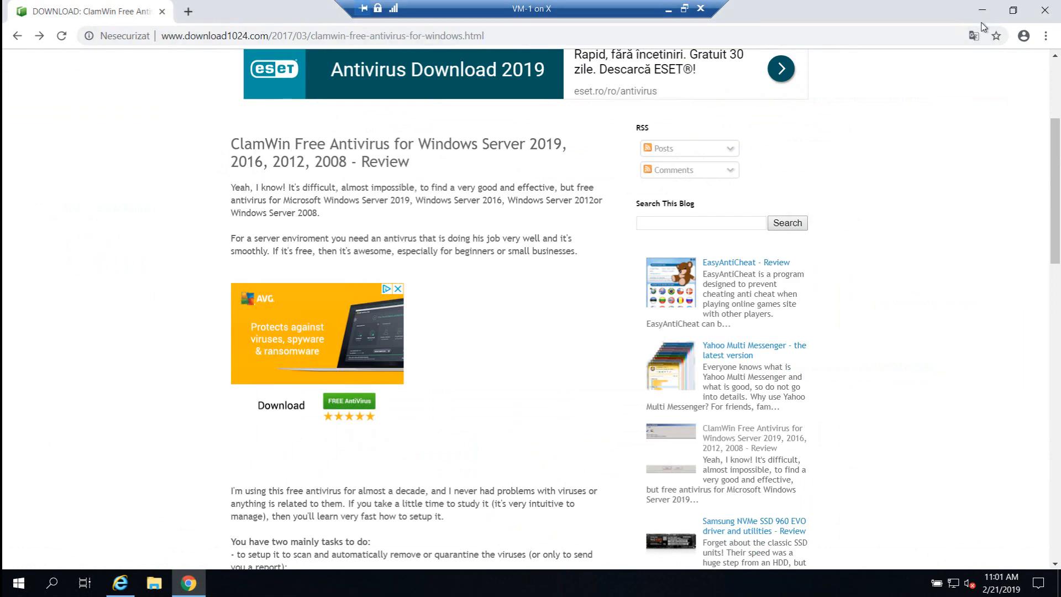
left_click(982, 21)
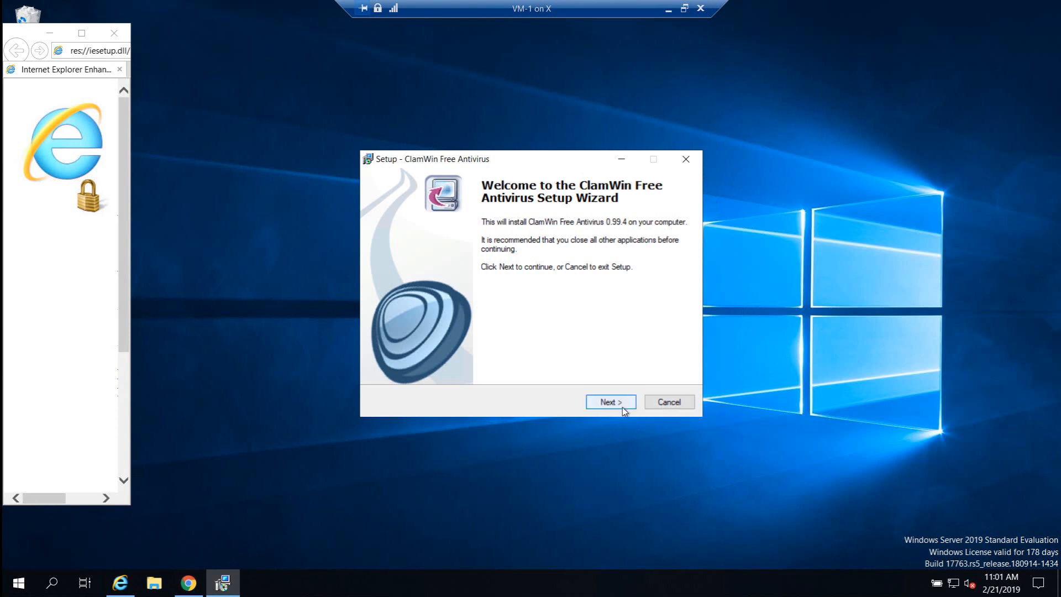
- Accept the ClamWin license agreement and choose installation for anyone who uses this computer
left_click(623, 408)
left_click(440, 365)
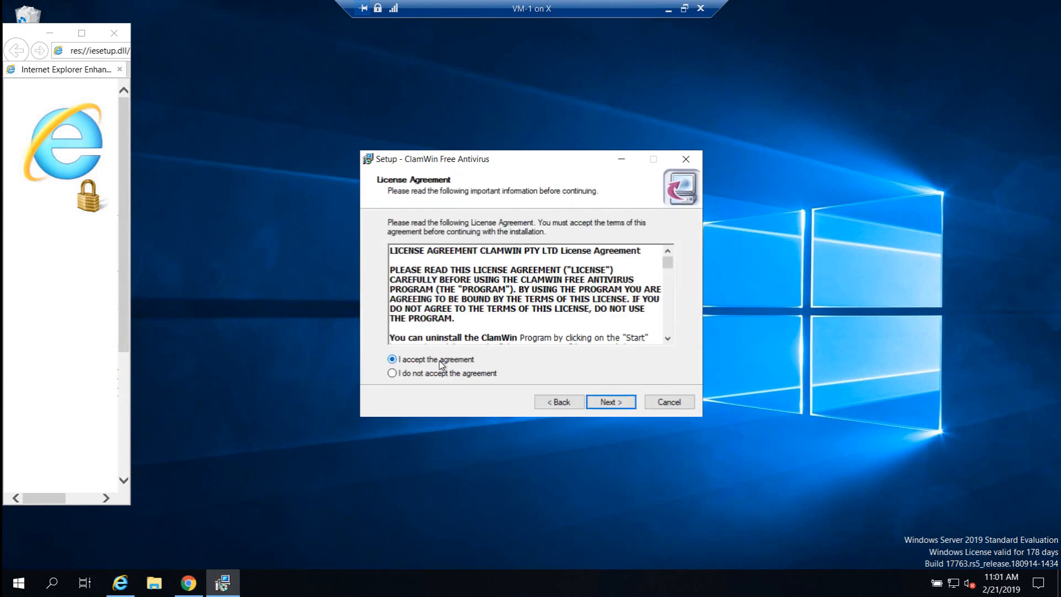
left_click(610, 402)
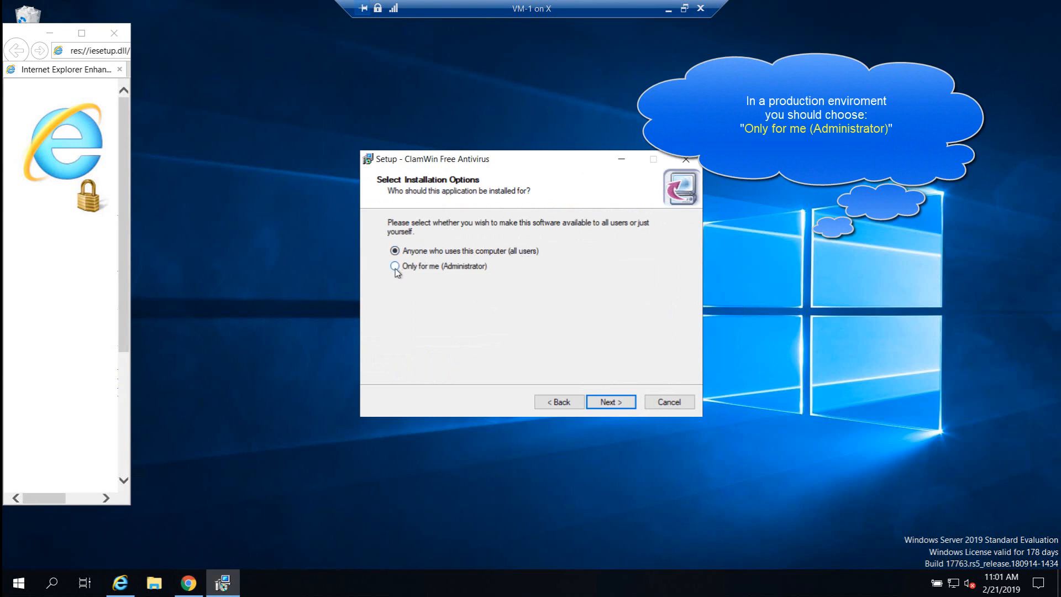
left_click(610, 401)
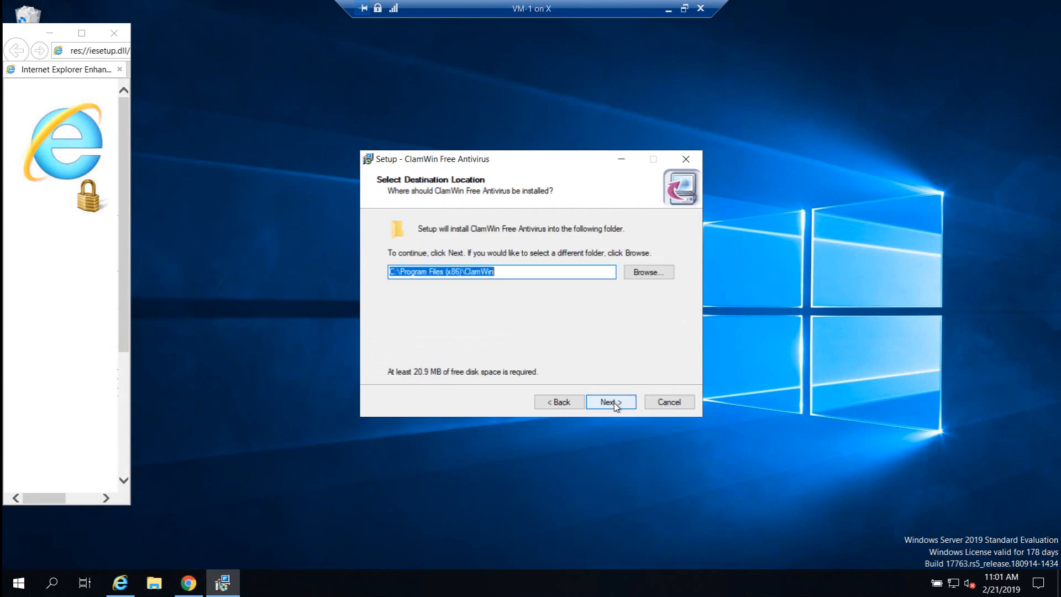
- Keep the default destination folder, Typical Installation components and ClamWin Antivirus Start Menu folder in the setup wizard
left_click(614, 402)
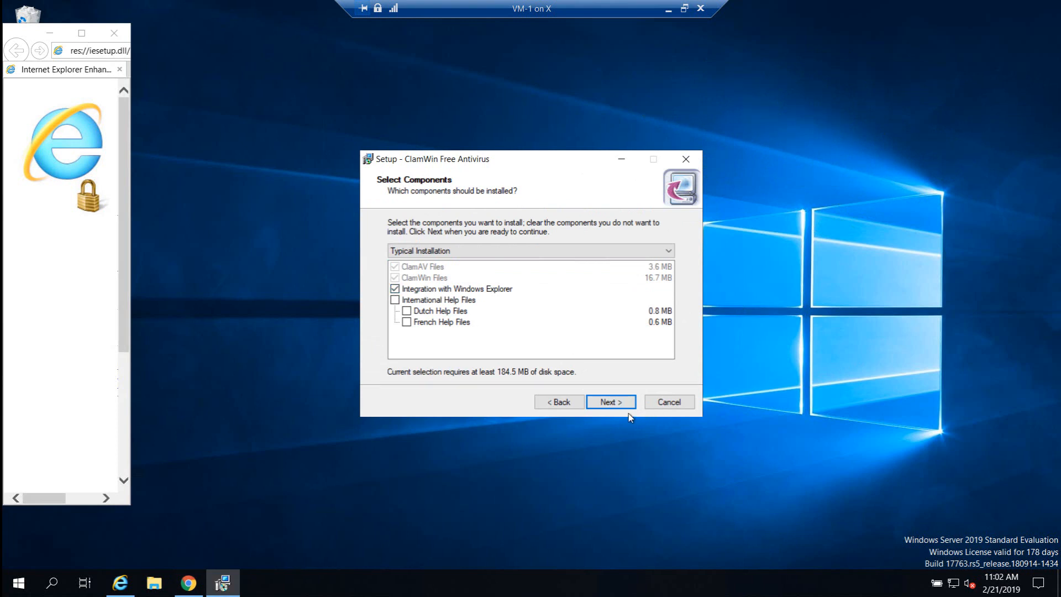
left_click(616, 403)
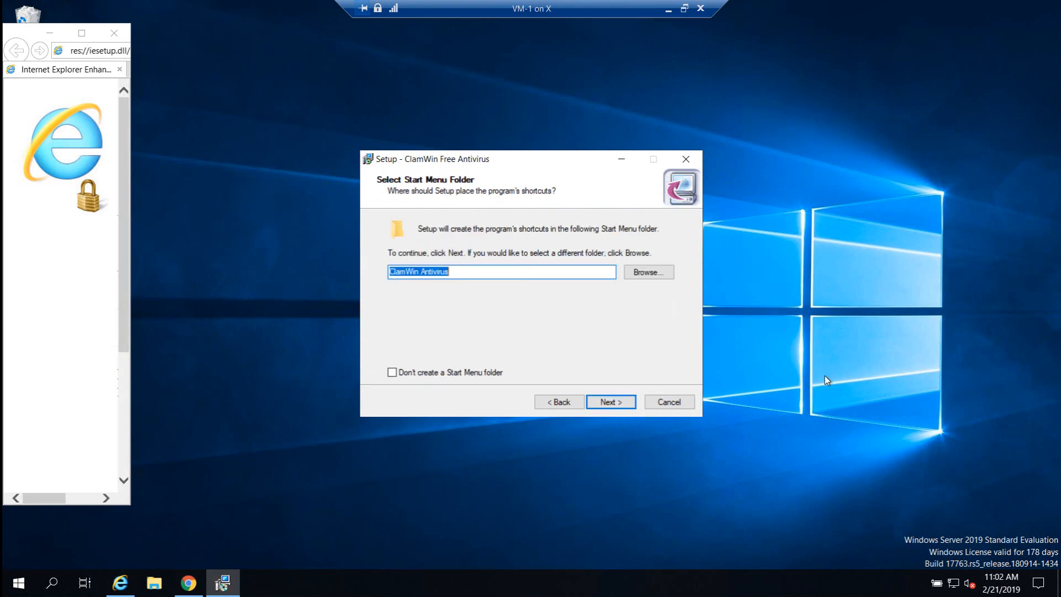
left_click(612, 404)
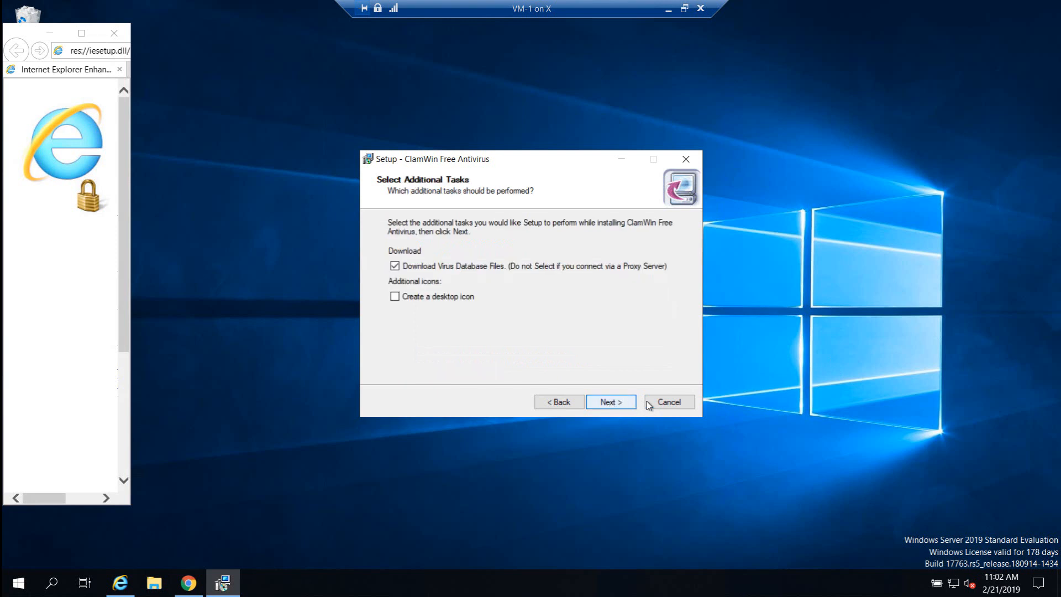
- Enable the desktop icon alongside the virus database download, install ClamWin and finish the setup
left_click(399, 298)
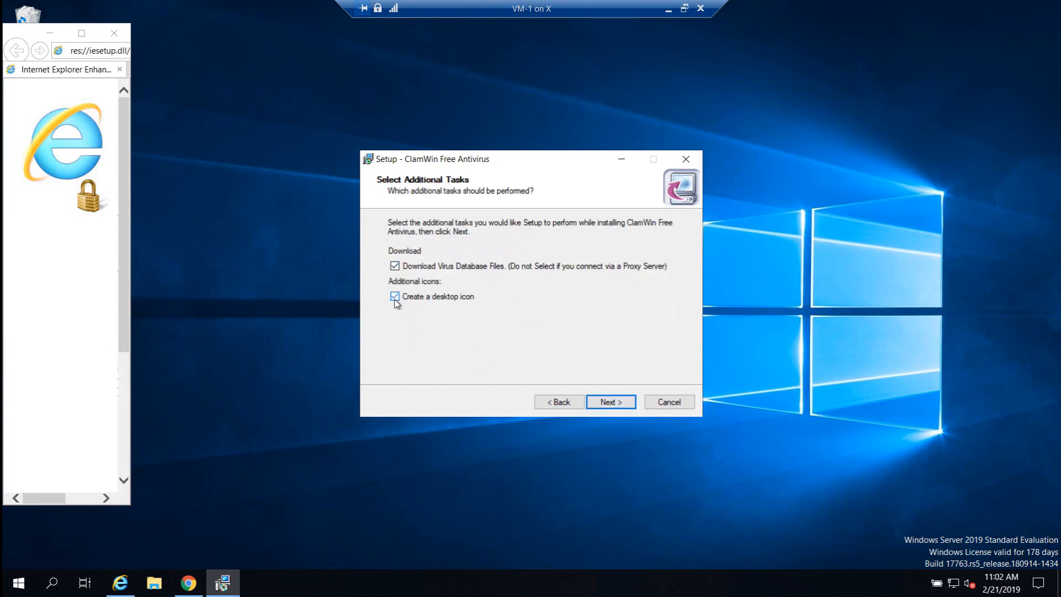
left_click(611, 403)
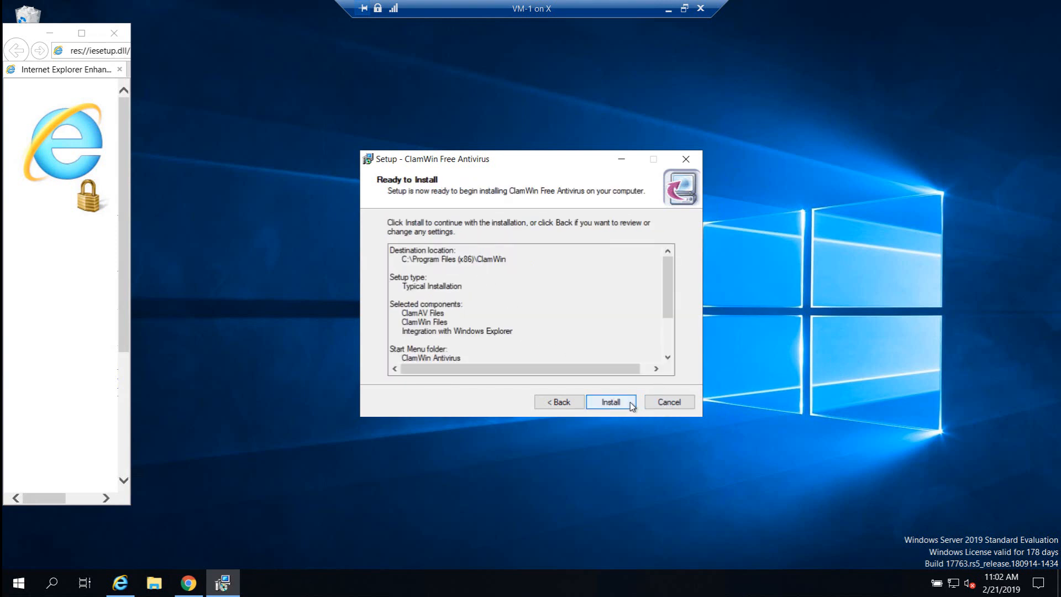
left_click(611, 402)
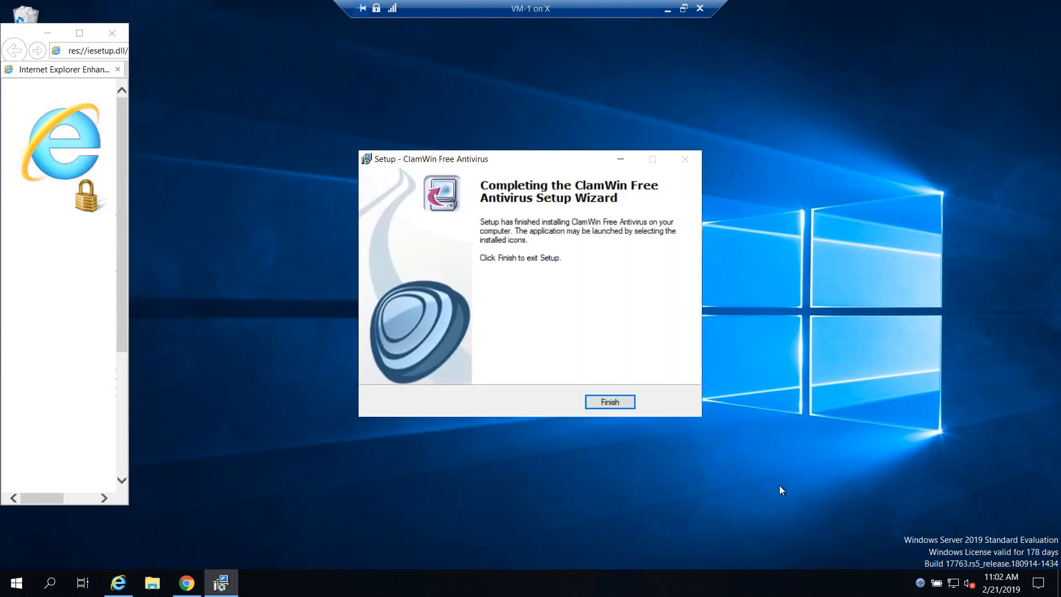
left_click(609, 398)
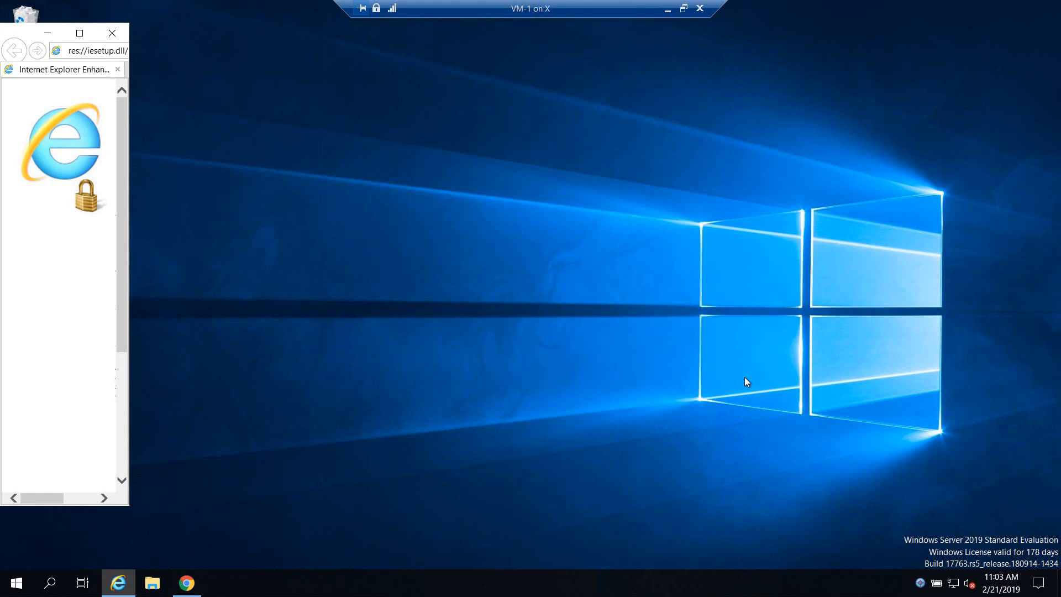
- Open ClamWin and set its preferences to move infected files to the quarantine folder C:\ProgramData\.clamwin\quarantine
left_click(920, 582)
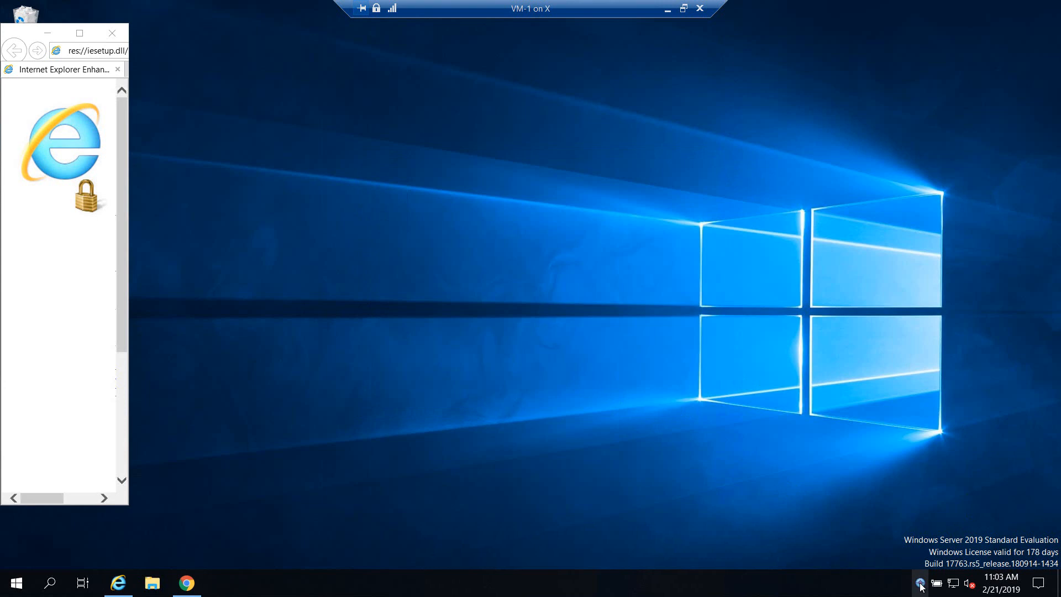
double_click(921, 584)
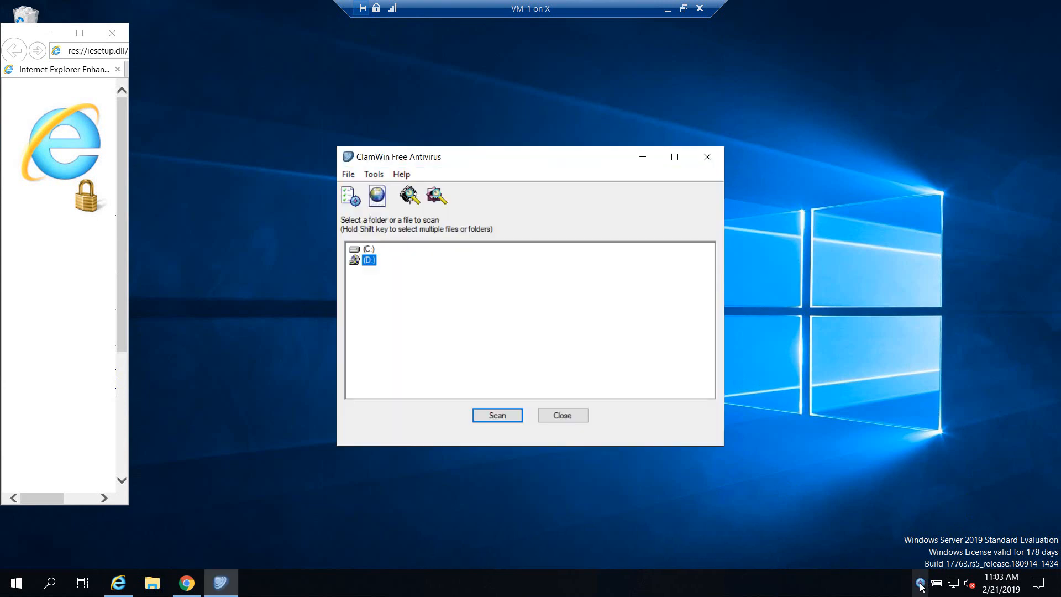
left_click(347, 174)
left_click(370, 175)
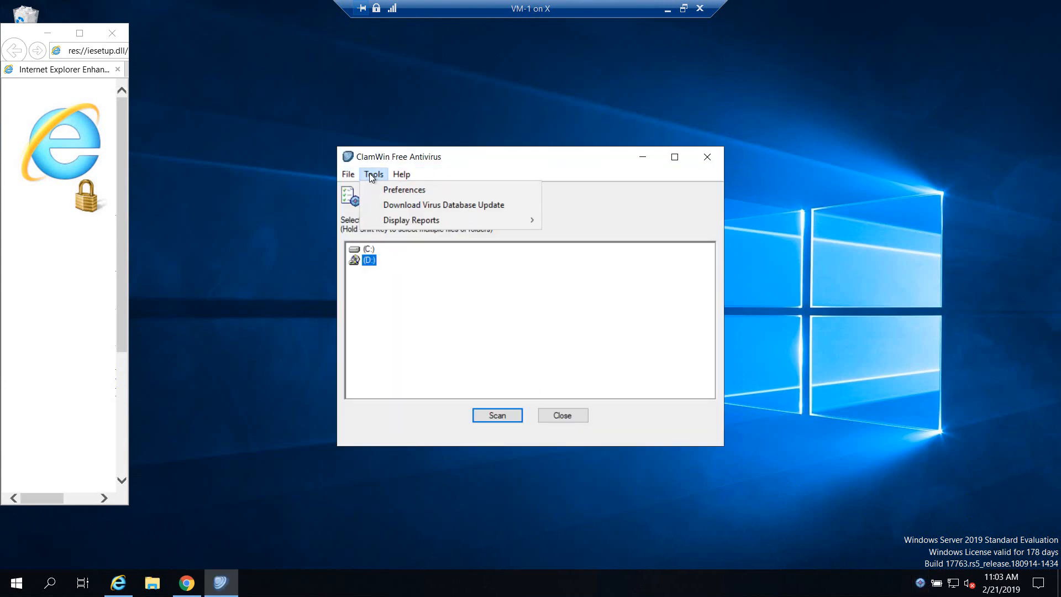
left_click(380, 190)
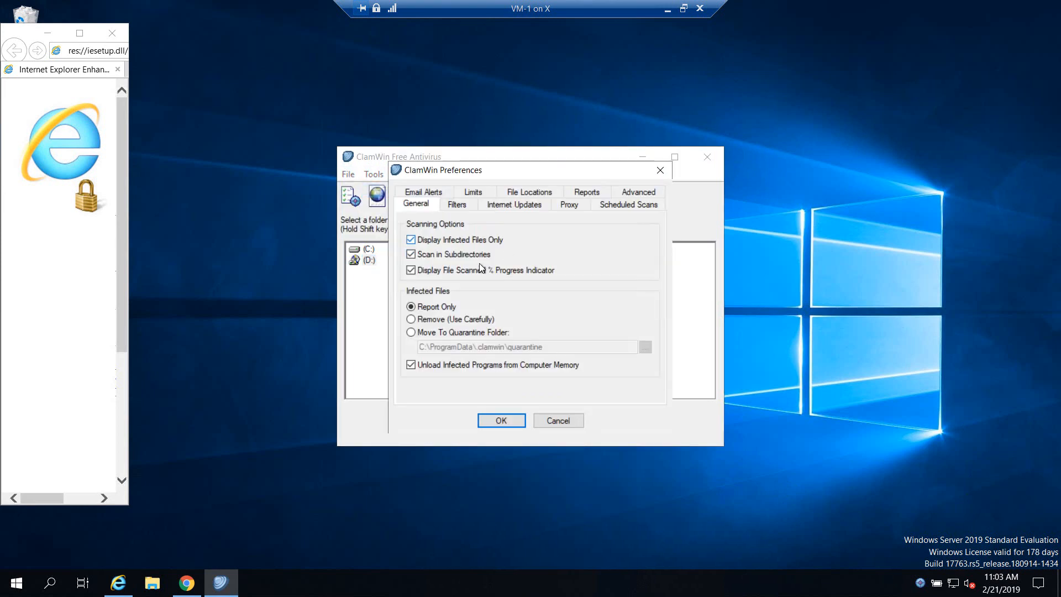
left_click(411, 320)
left_click(418, 331)
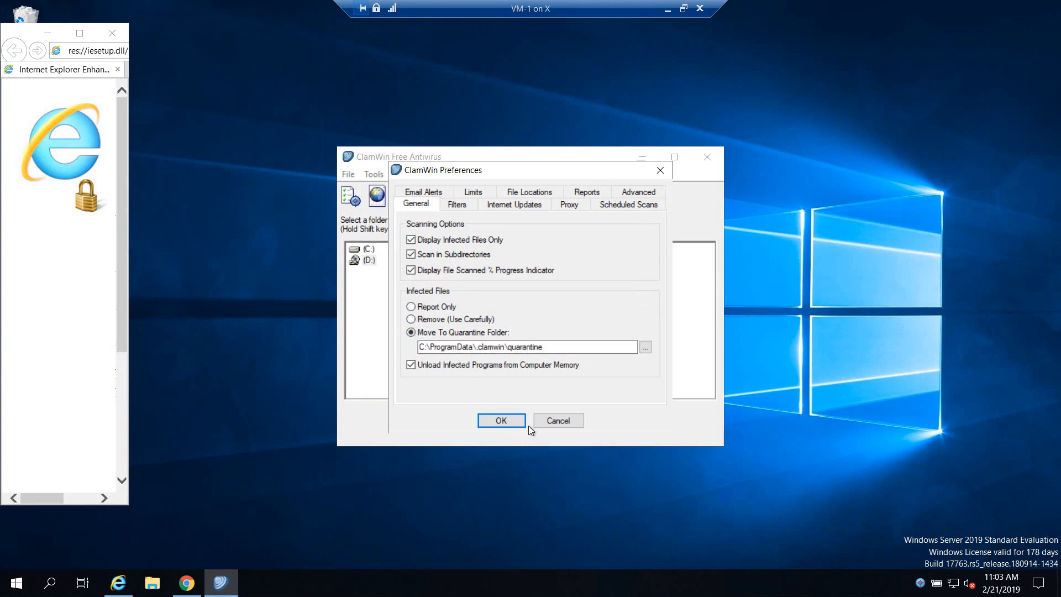
- Review the remaining ClamWin preference pages from Filters through Advanced, and save the preferences
left_click(456, 204)
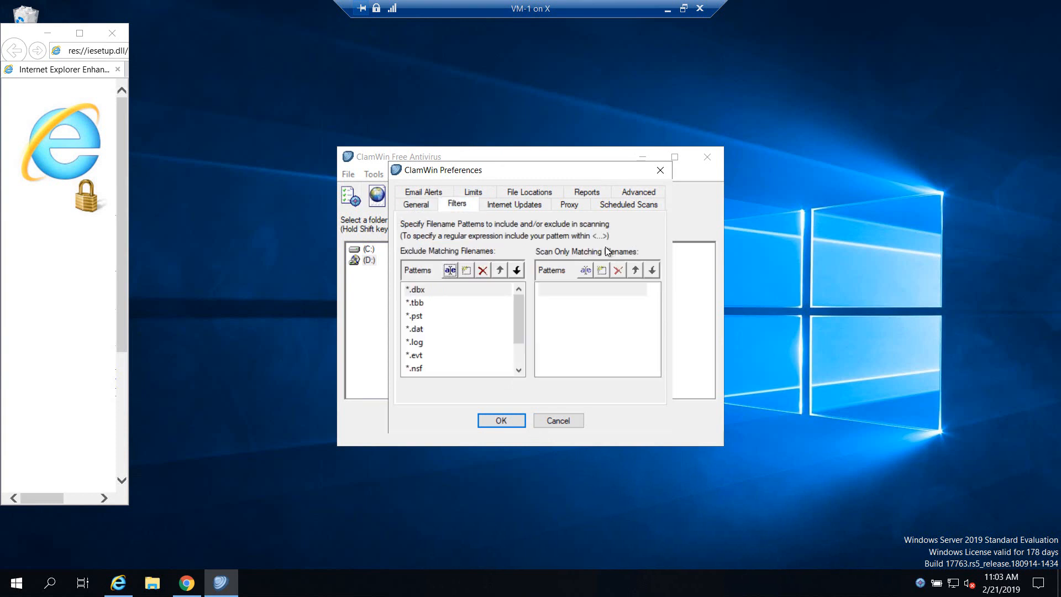
left_click(497, 206)
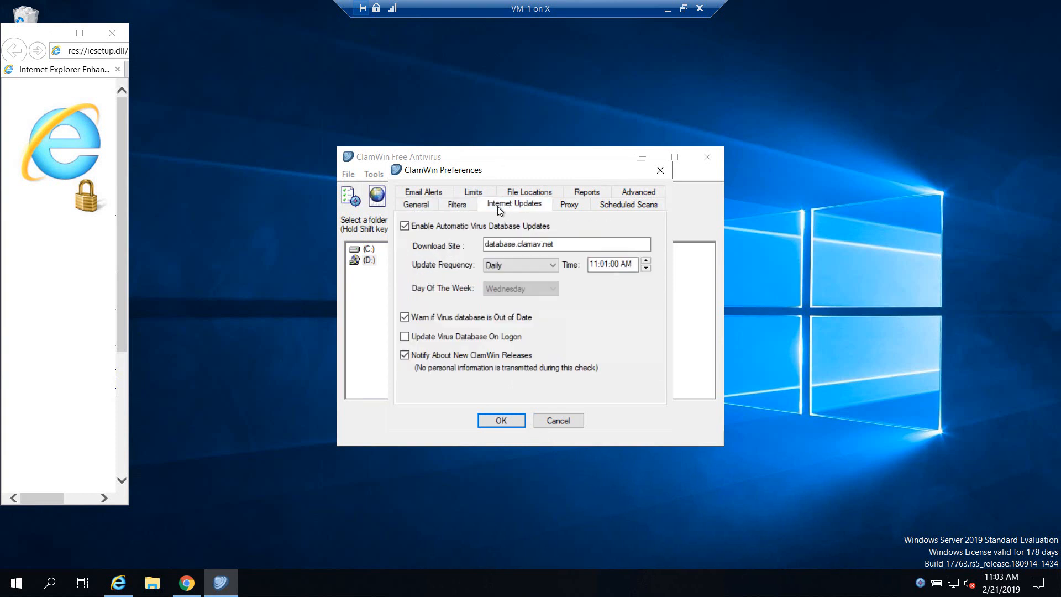
left_click(568, 206)
left_click(621, 206)
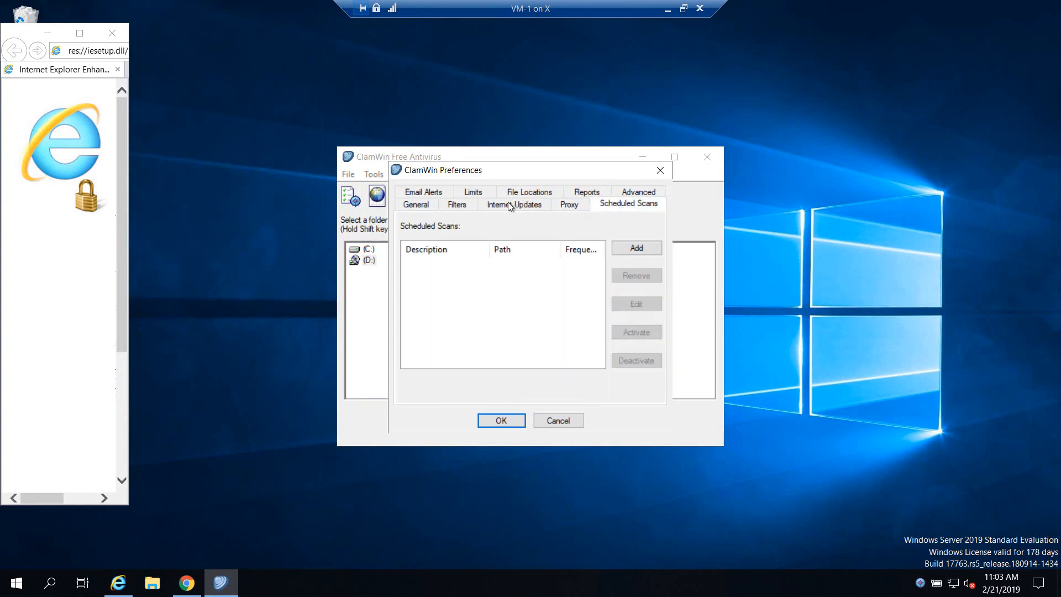
left_click(418, 205)
left_click(647, 206)
left_click(419, 194)
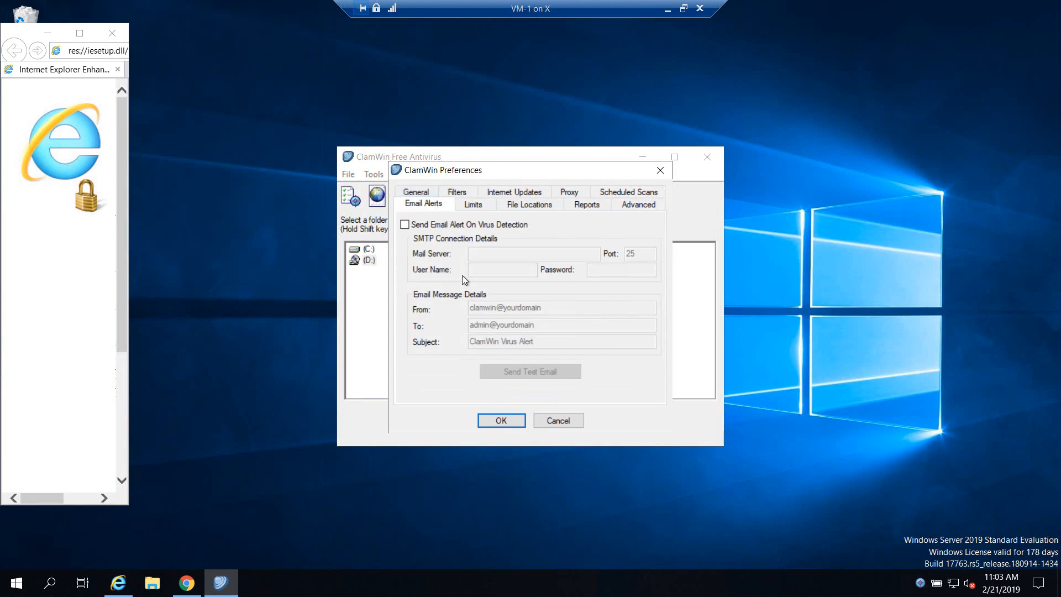
left_click(473, 206)
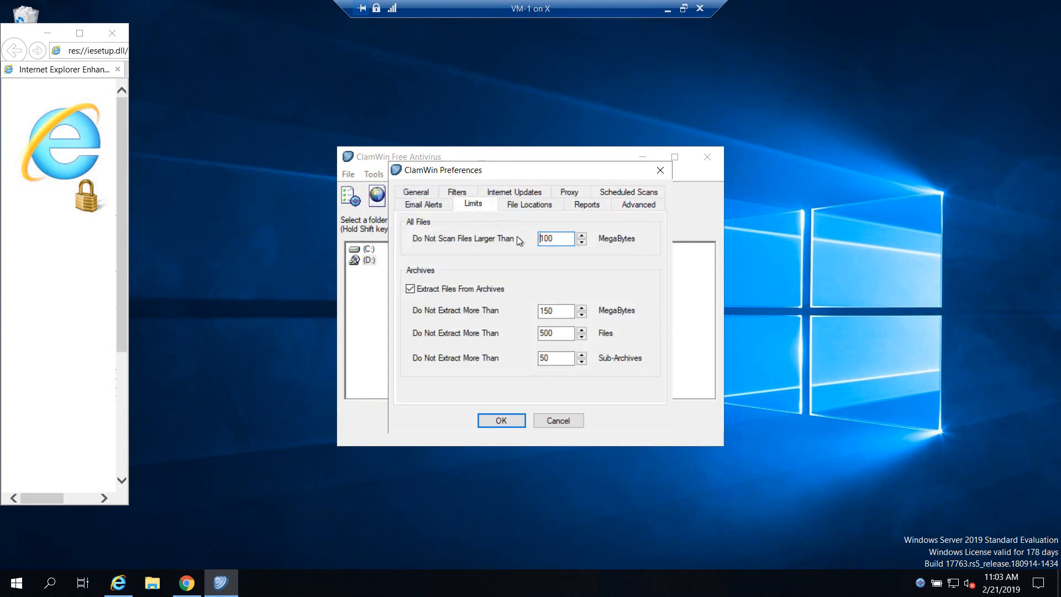
left_click(519, 205)
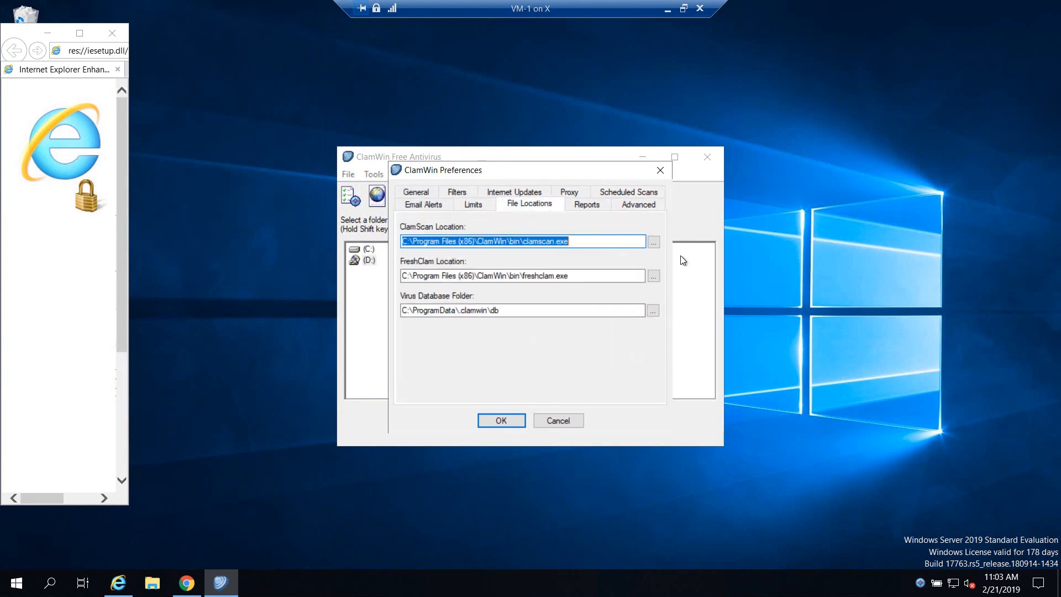
left_click(594, 206)
left_click(642, 209)
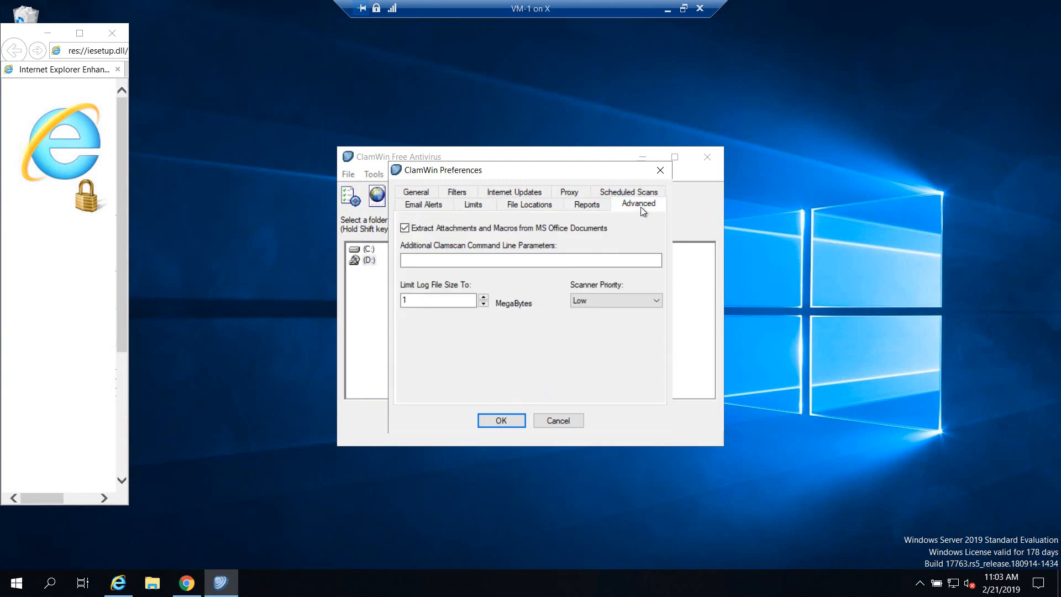
left_click(508, 424)
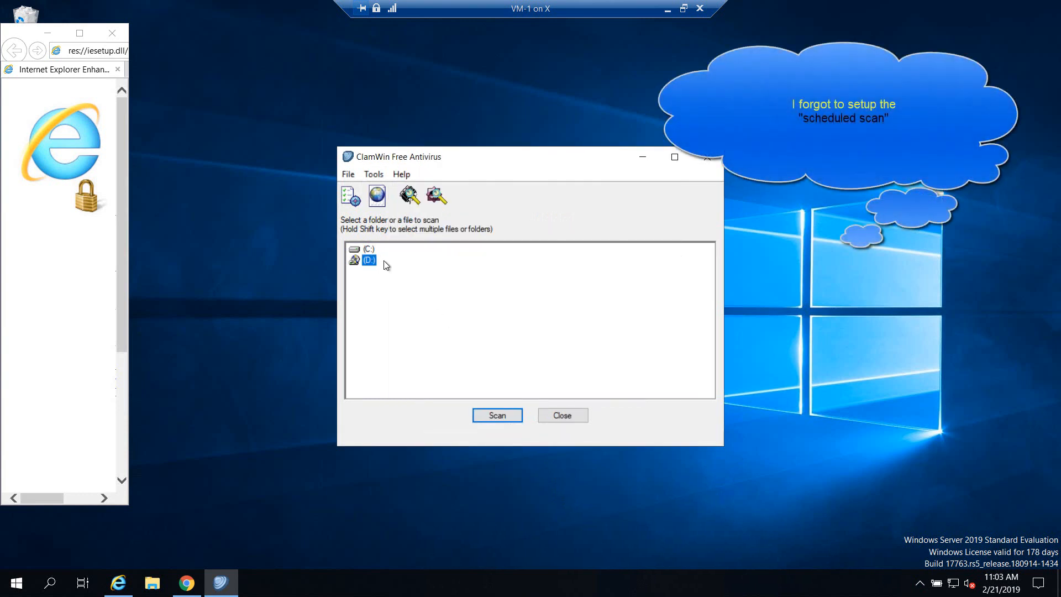
- Add a scheduled scan in the ClamWin preferences with Local Disk (C:) as its scan folder
left_click(374, 176)
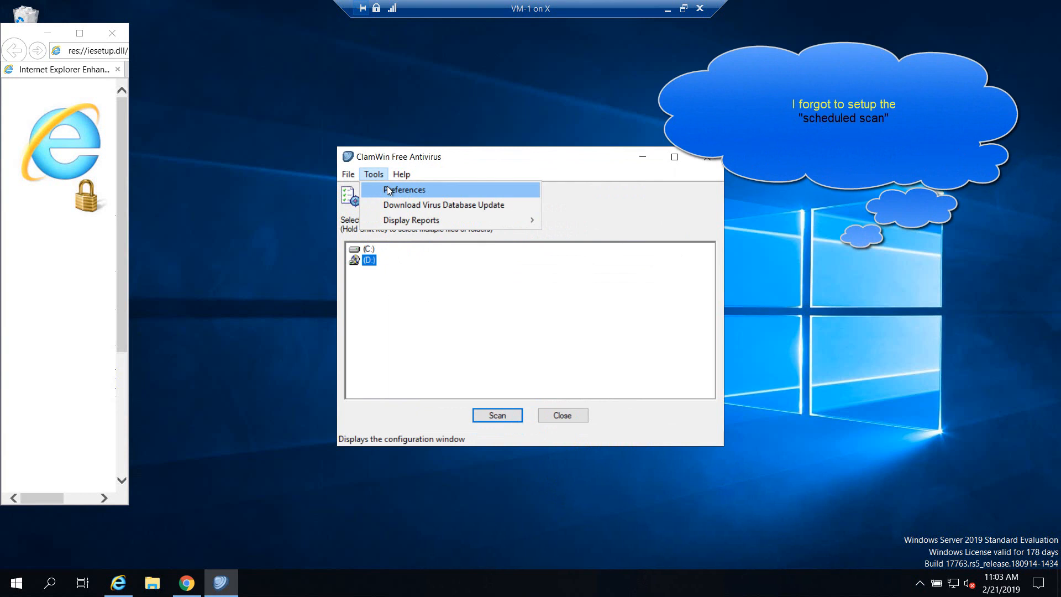
left_click(387, 187)
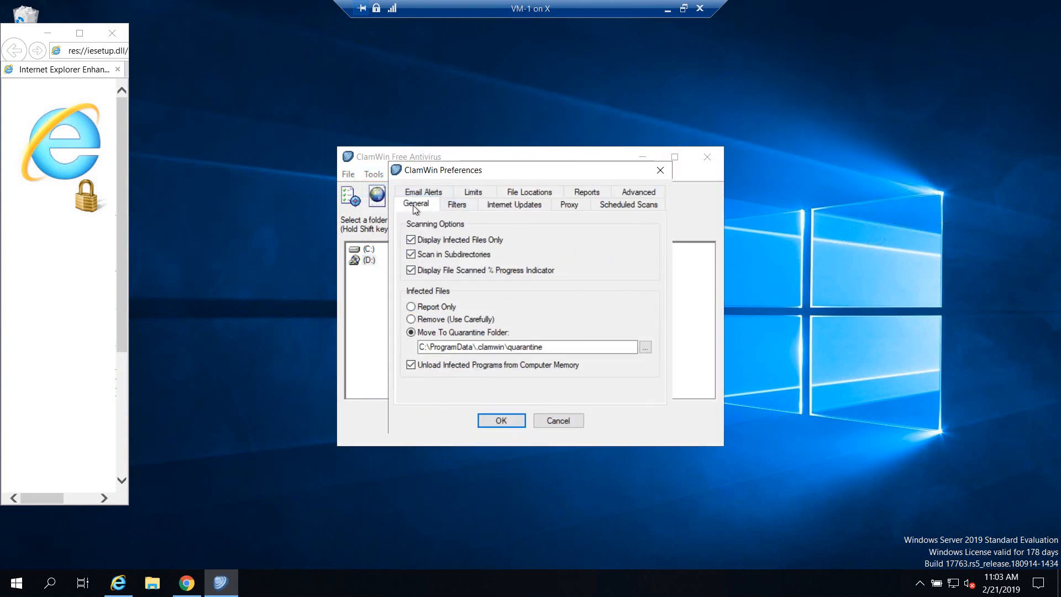
left_click(451, 206)
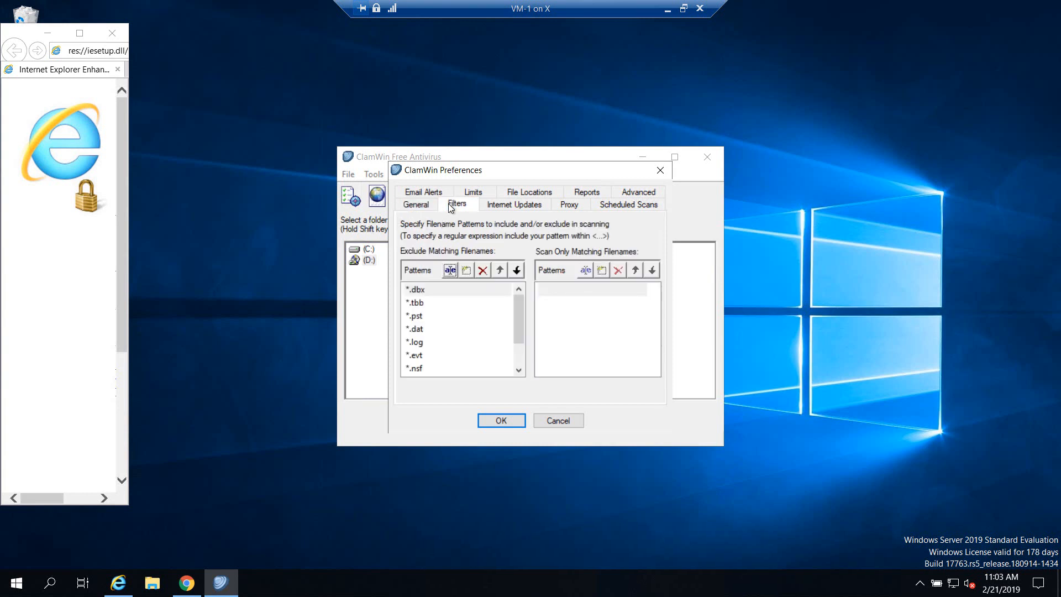
left_click(496, 204)
left_click(575, 205)
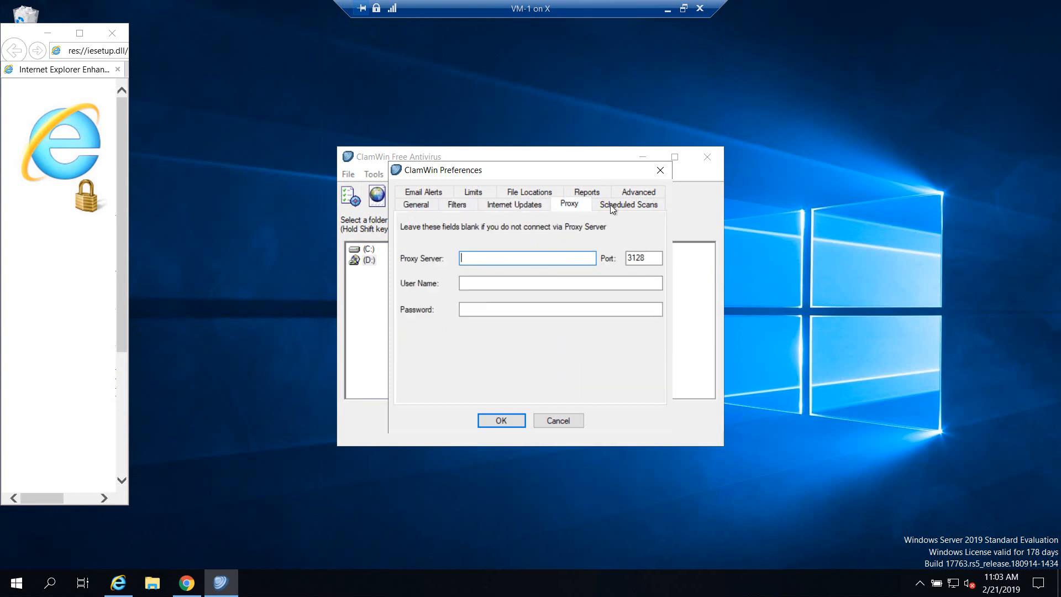
left_click(632, 204)
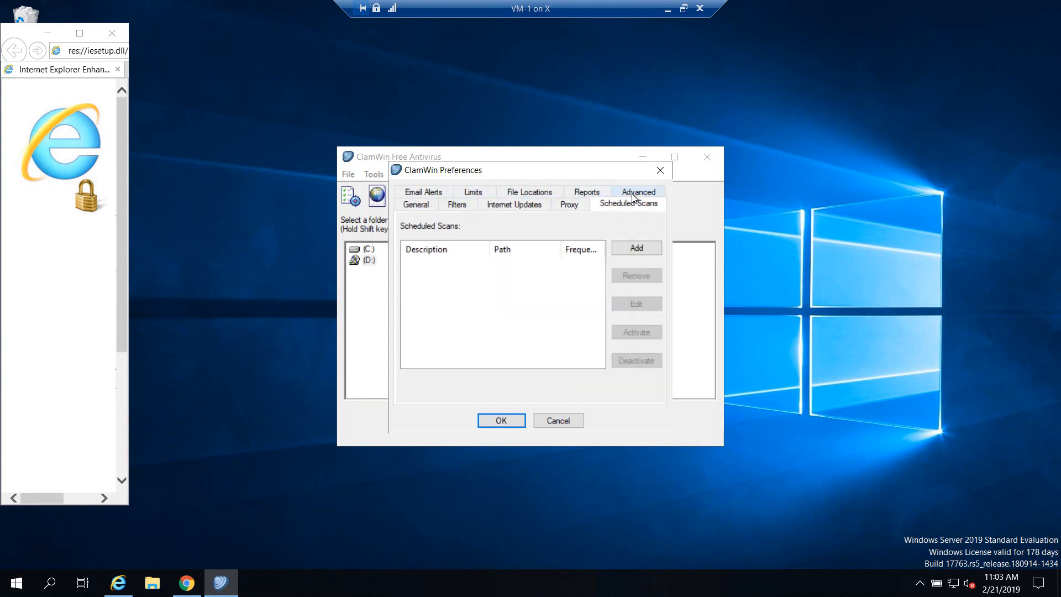
left_click(643, 247)
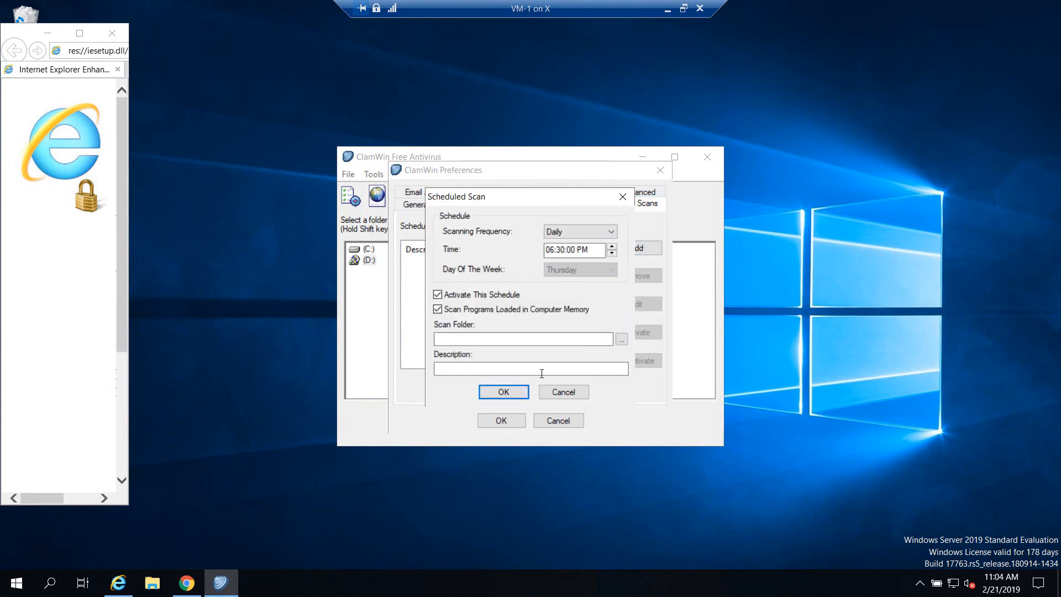
left_click_drag(502, 201, 500, 189)
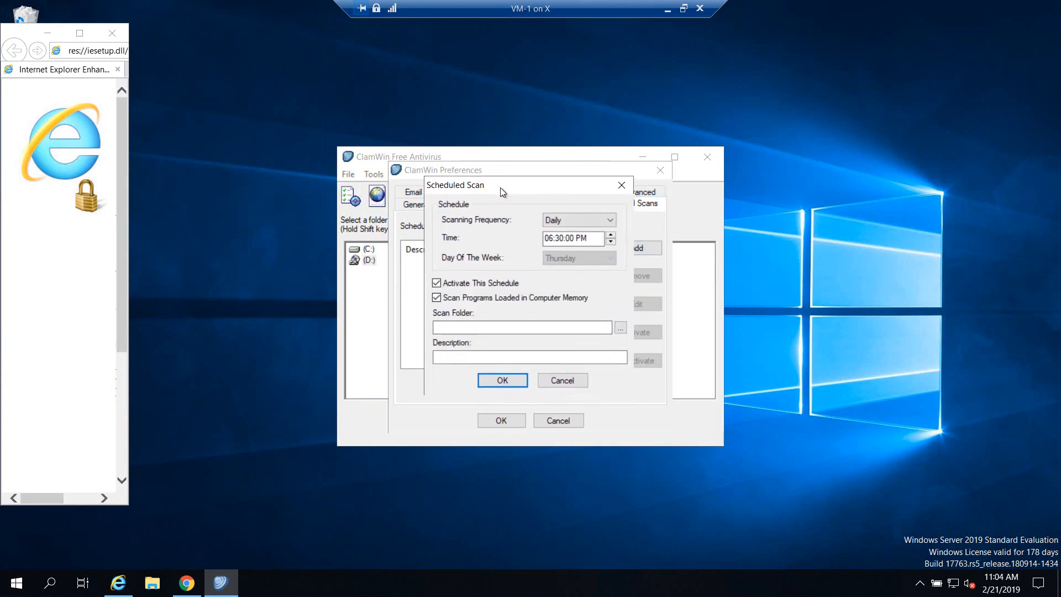
left_click(619, 328)
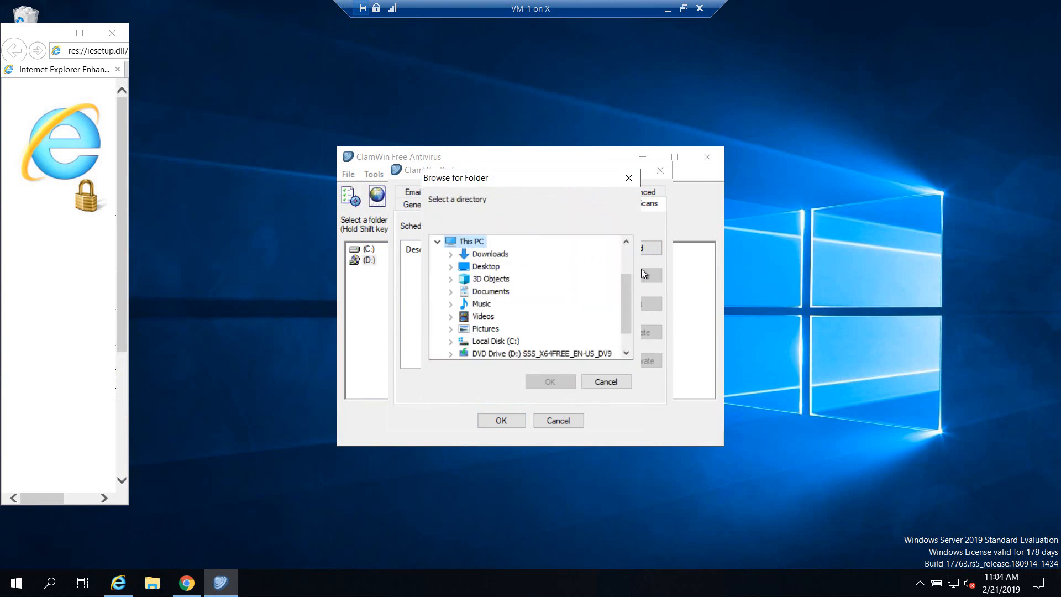
left_click_drag(628, 290, 629, 306)
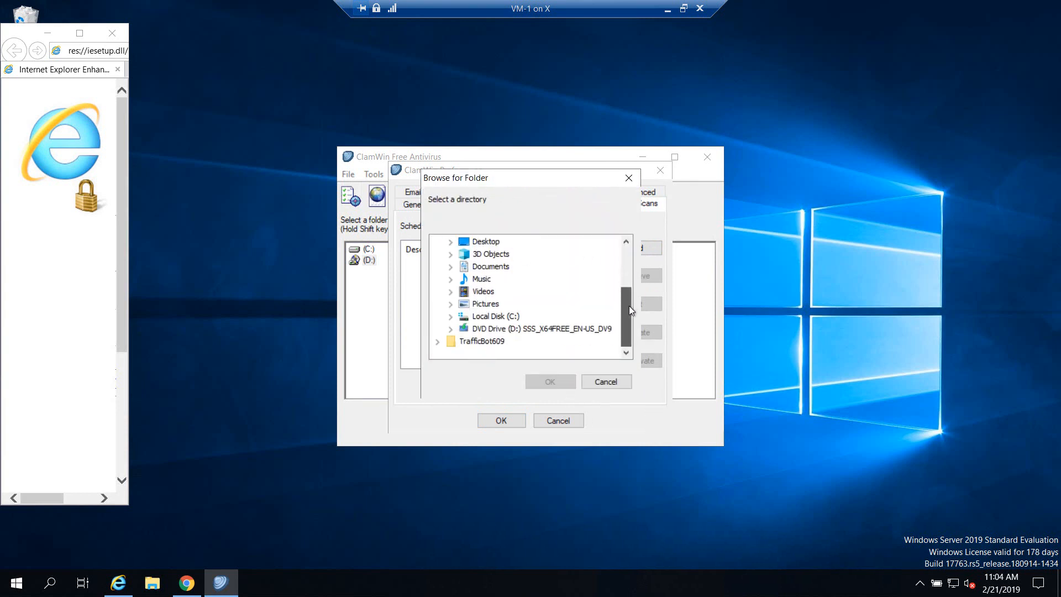
left_click(493, 317)
left_click(553, 382)
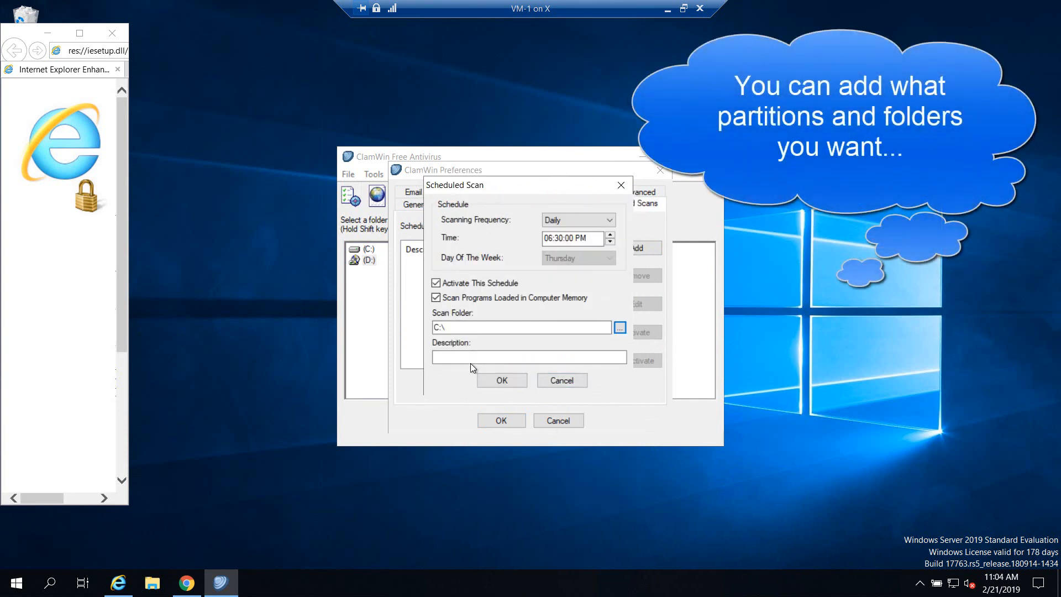
- Enter C as the scheduled scan's description and save the new schedule
left_click(467, 357)
type("C ")
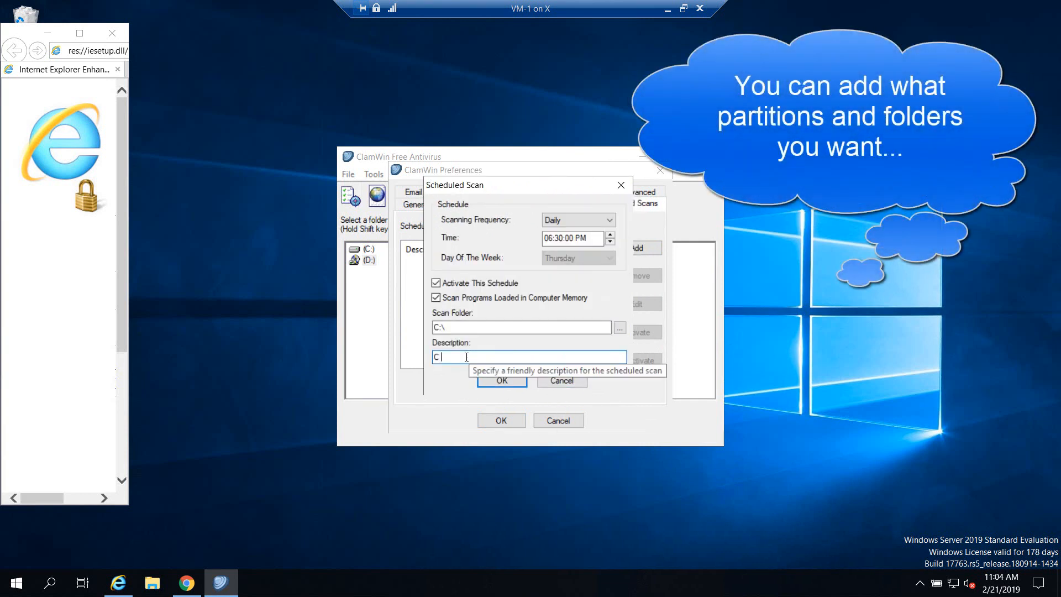
type("drive")
key("BackSpace")
key("BackSpace")
key("BackSpace")
key("BackSpace")
key("BackSpace")
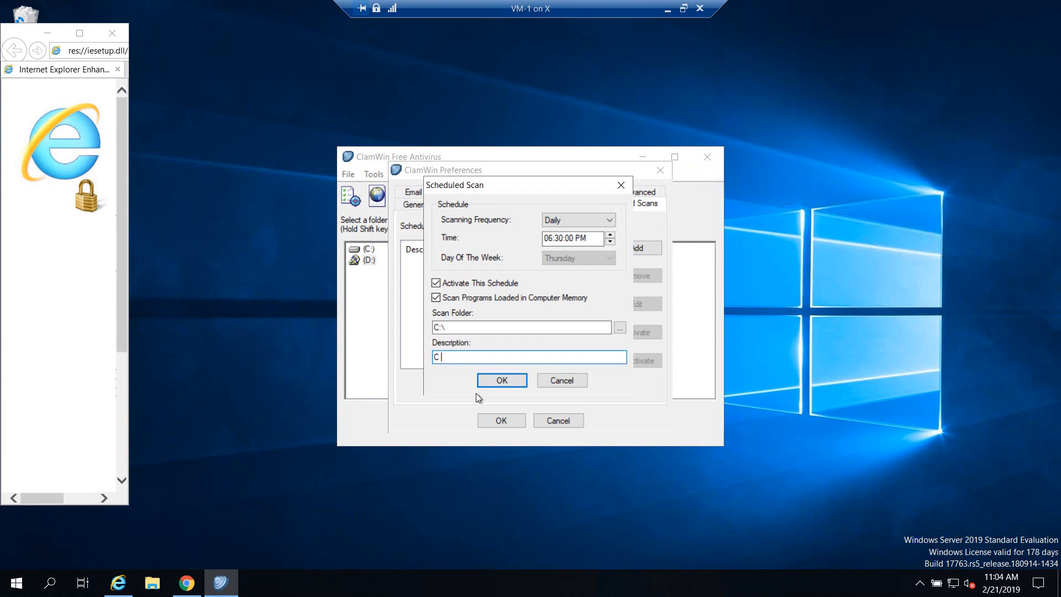
left_click(498, 381)
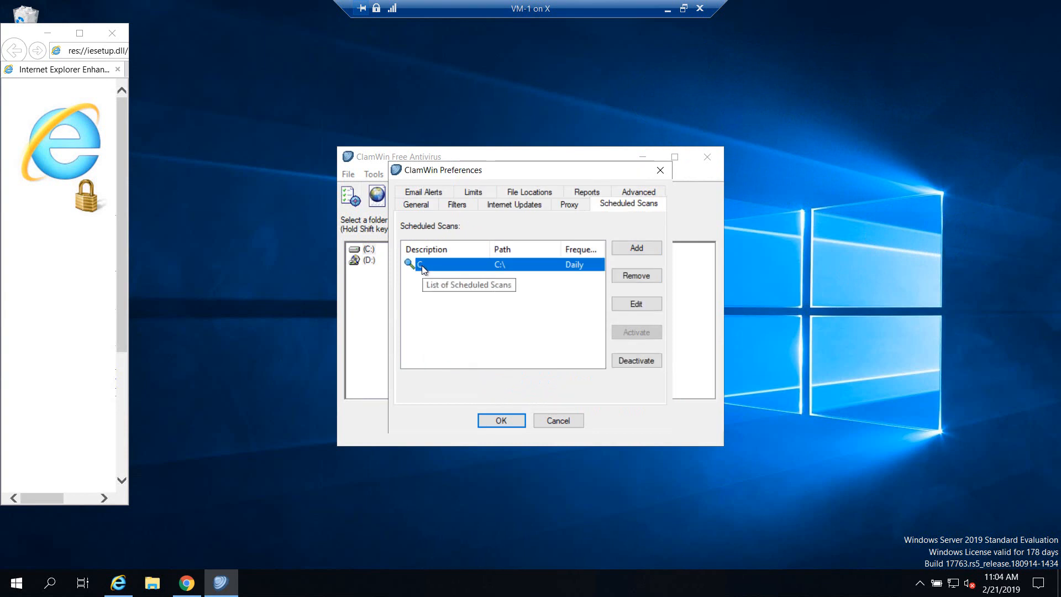
- Change the C:\ scheduled scan's frequency to Weekly and save the ClamWin preferences
left_click(642, 302)
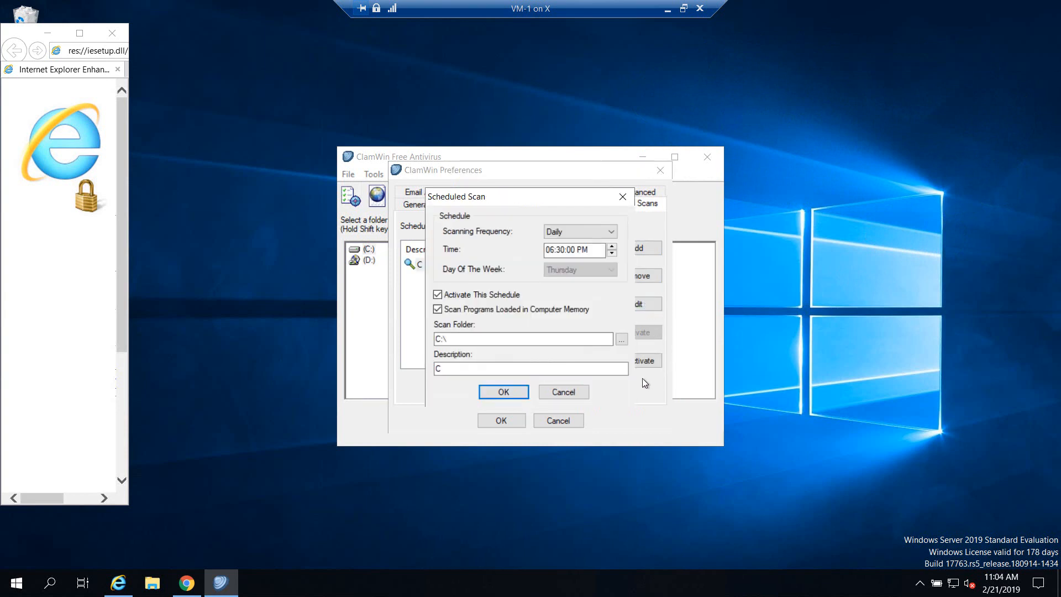
left_click(579, 231)
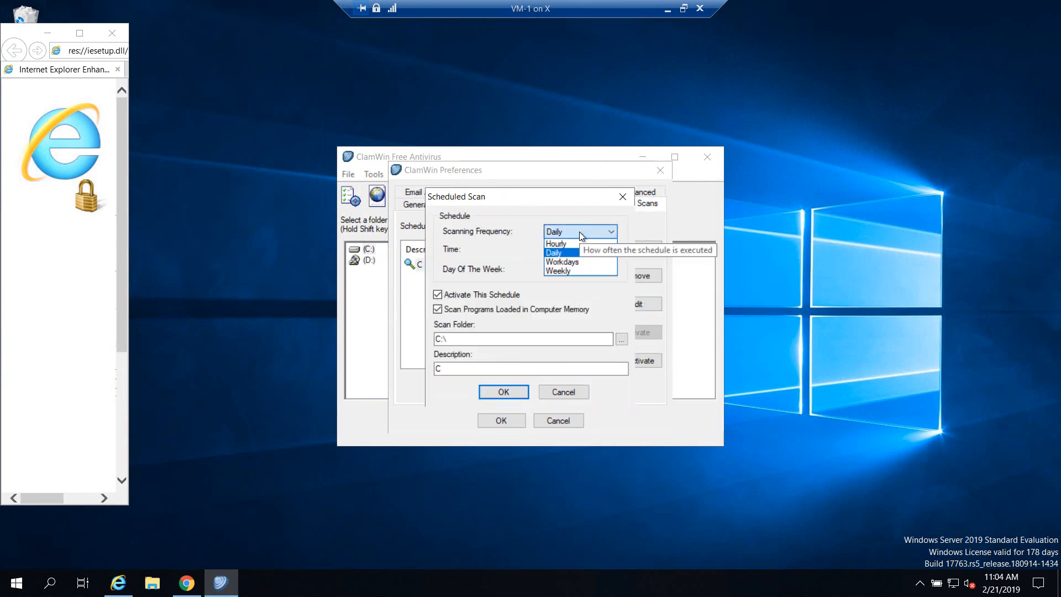
left_click(578, 270)
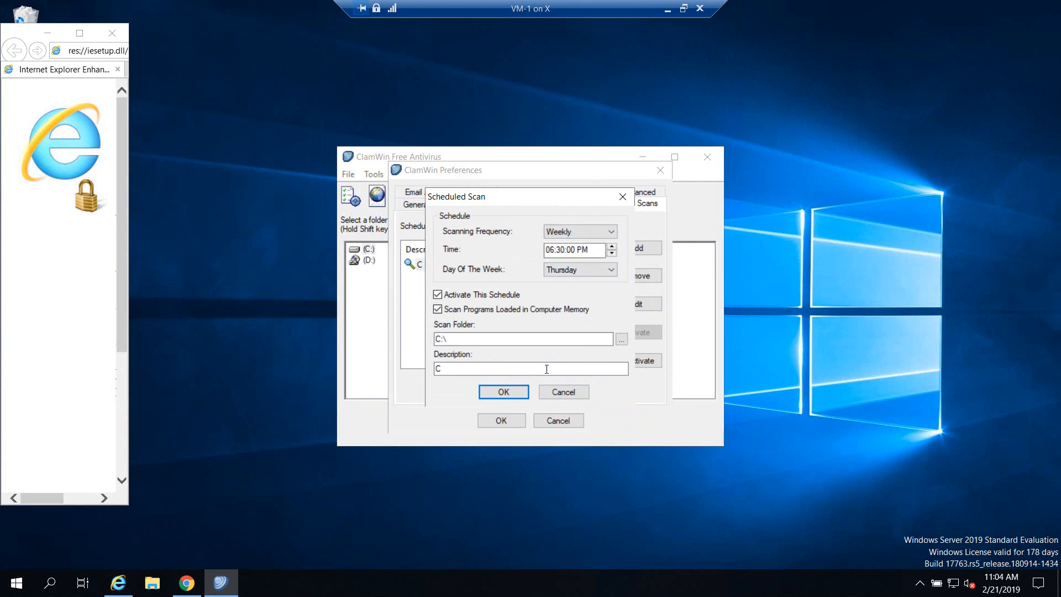
left_click(504, 393)
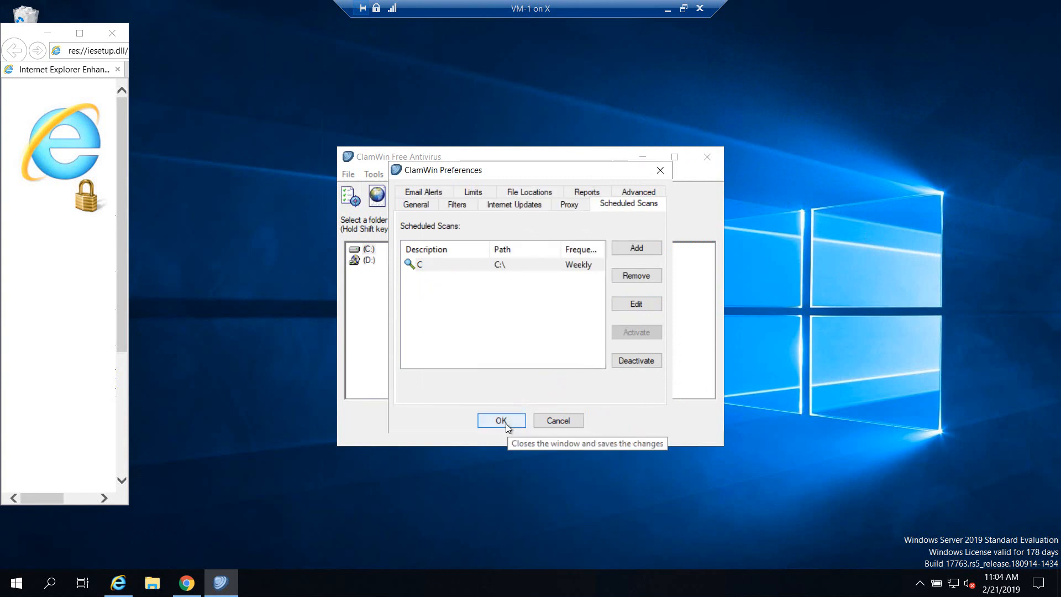
left_click(504, 421)
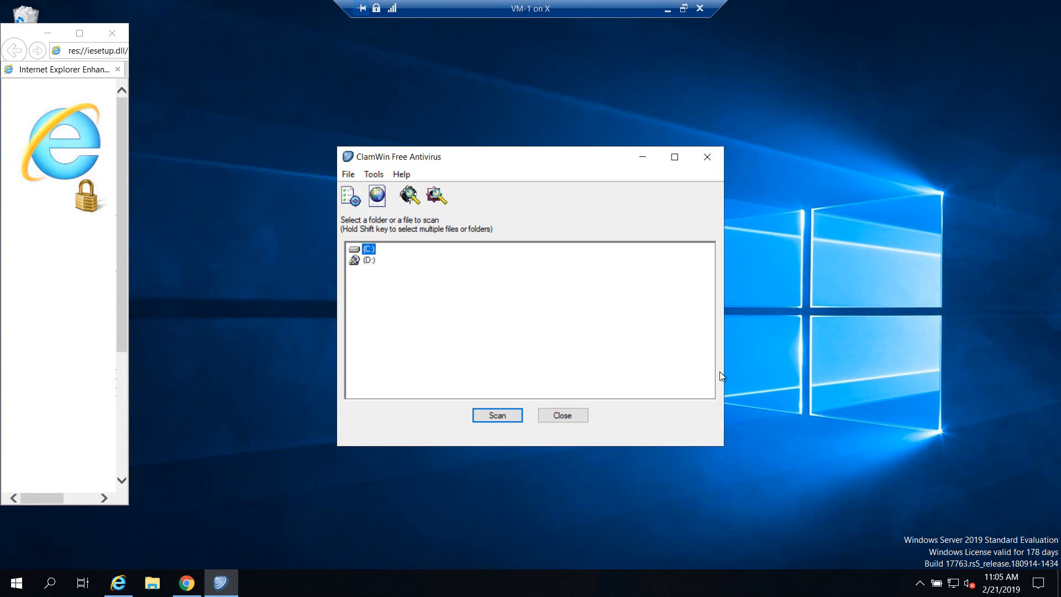
- Close the ClamWin window, reopen the program from the system tray and start scanning the D: drive
left_click(569, 415)
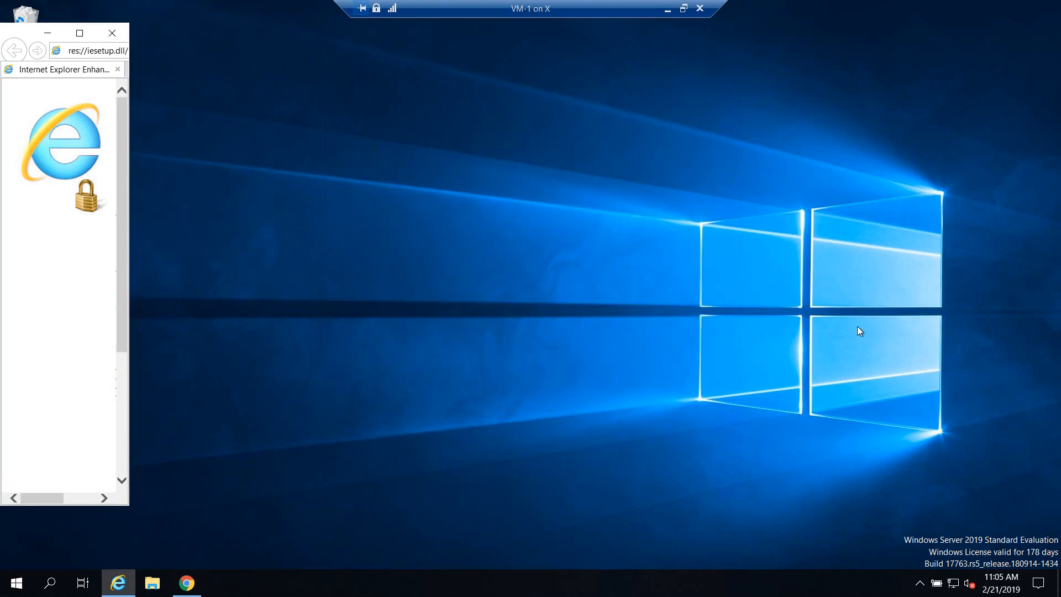
left_click(968, 584)
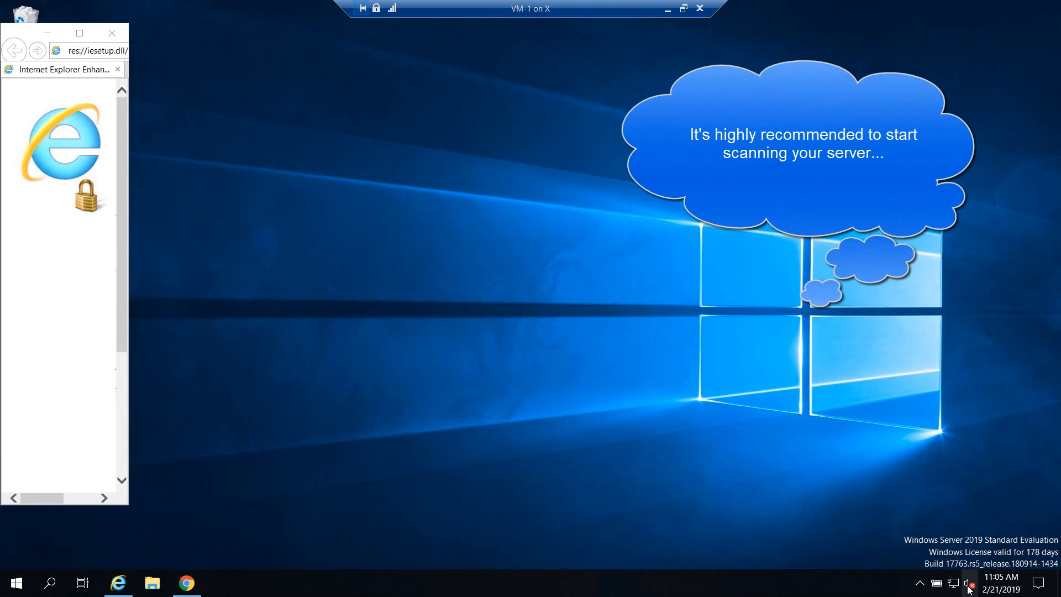
left_click(920, 579)
double_click(920, 555)
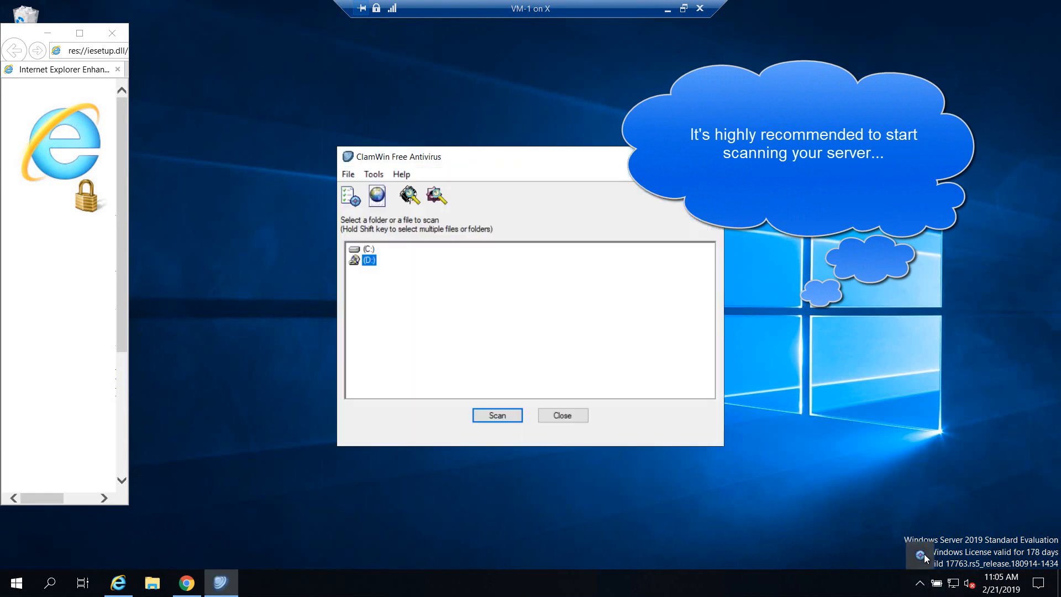
left_click(507, 415)
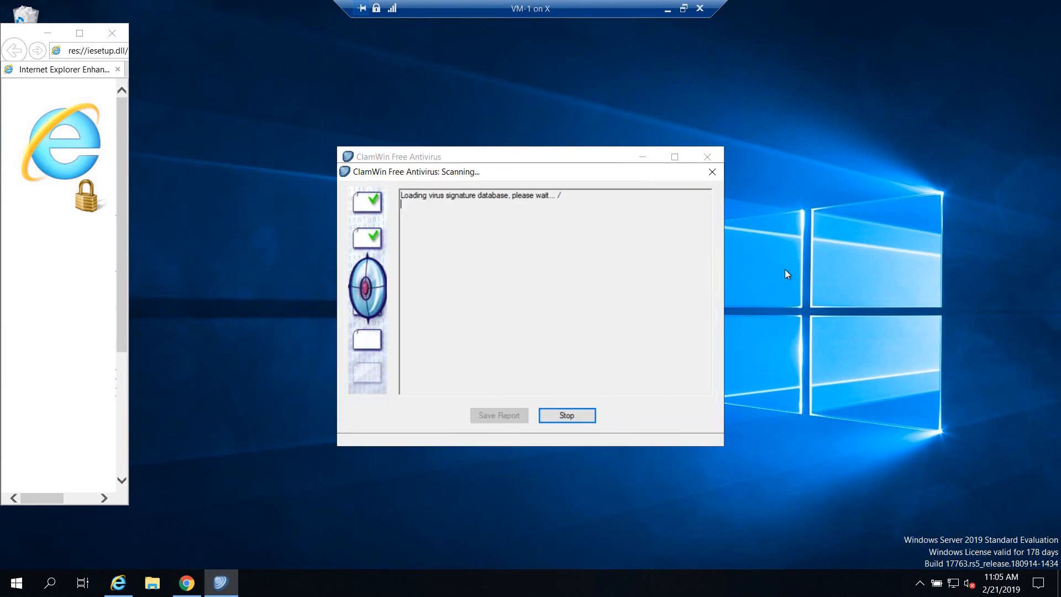
left_click_drag(543, 180, 573, 222)
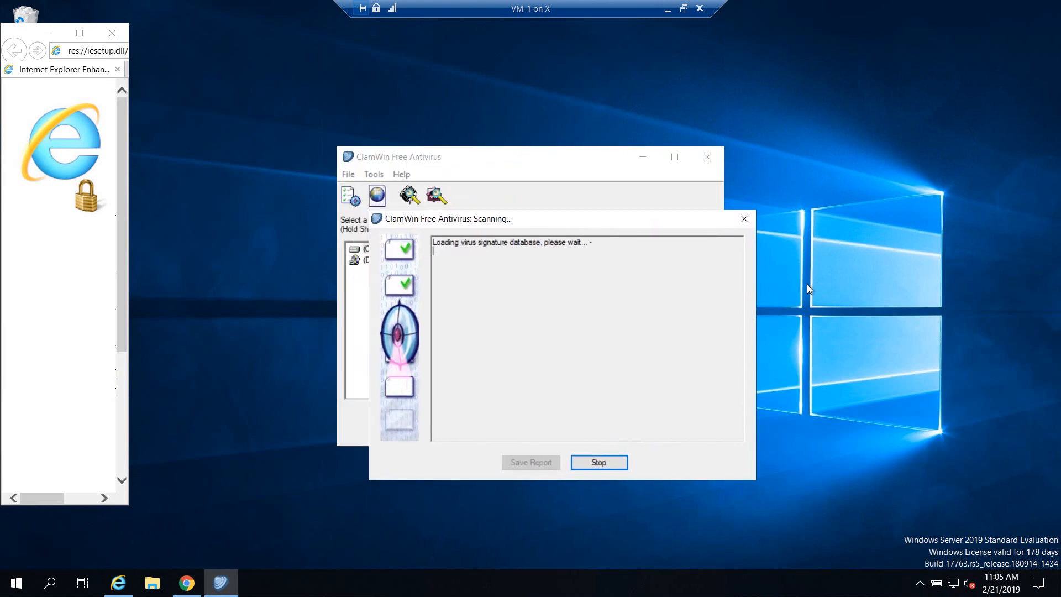